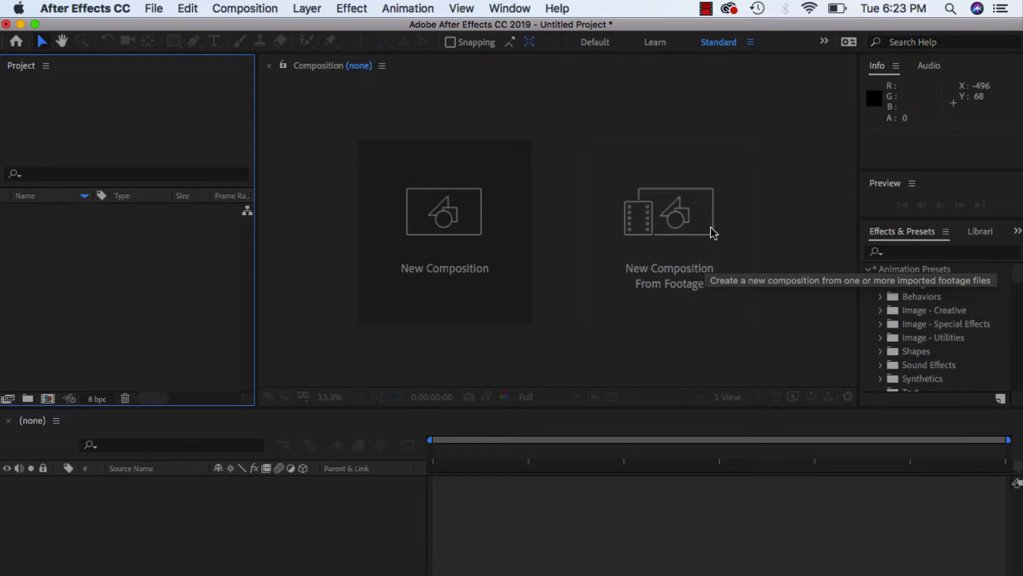
- Create a composition from the Steaming Tea Cup.mp4 footage and duplicate its video layer
click(713, 233)
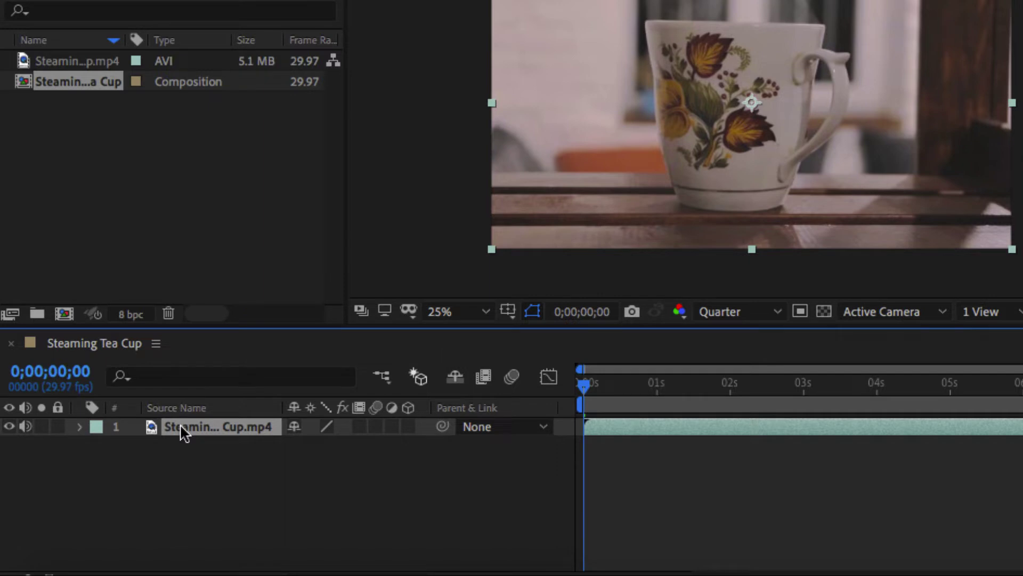
key(ctrl+d)
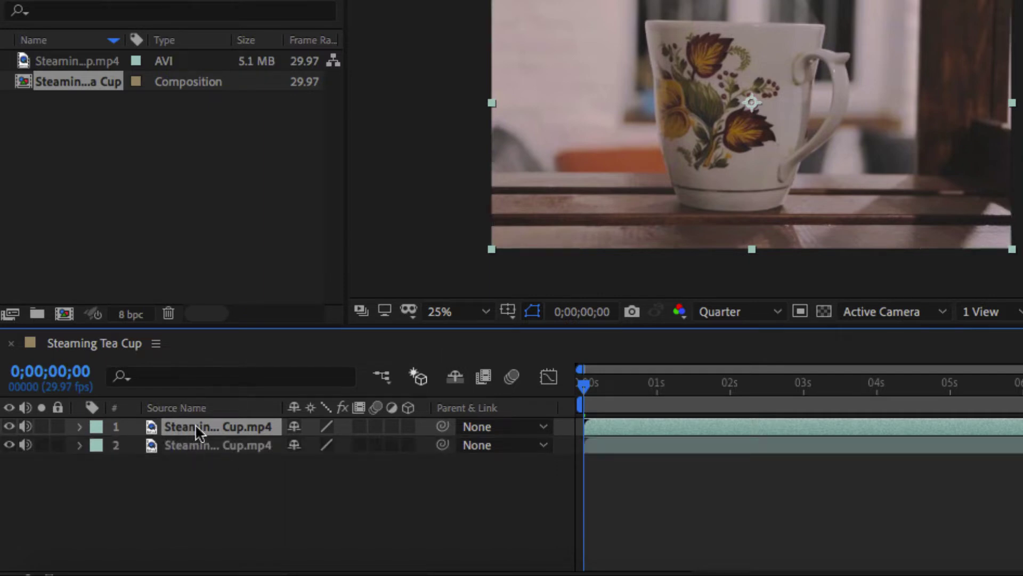
- Lock the lower Steaming Tea Cup.mp4 layer and turn off its visibility
click(238, 449)
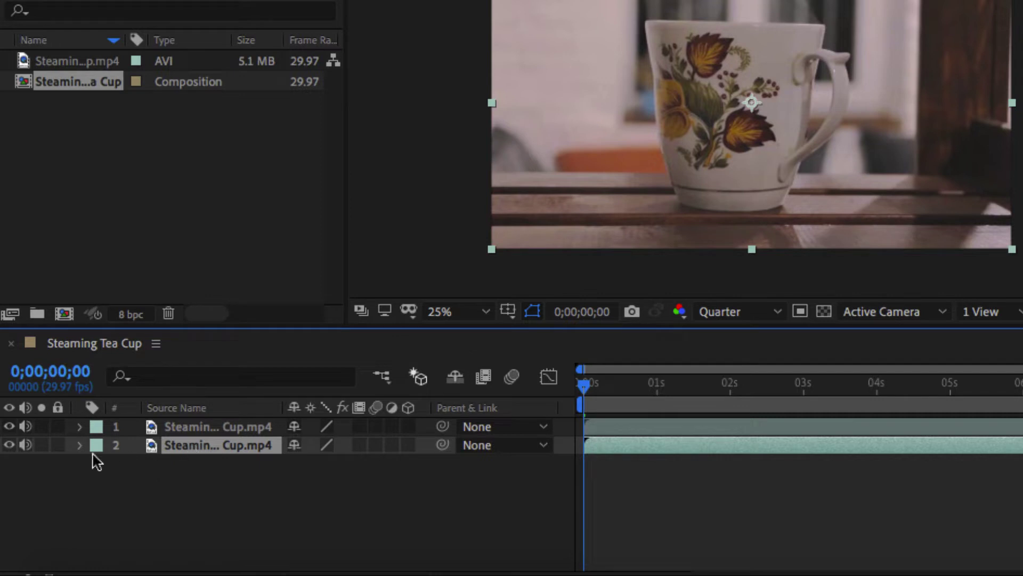
click(58, 446)
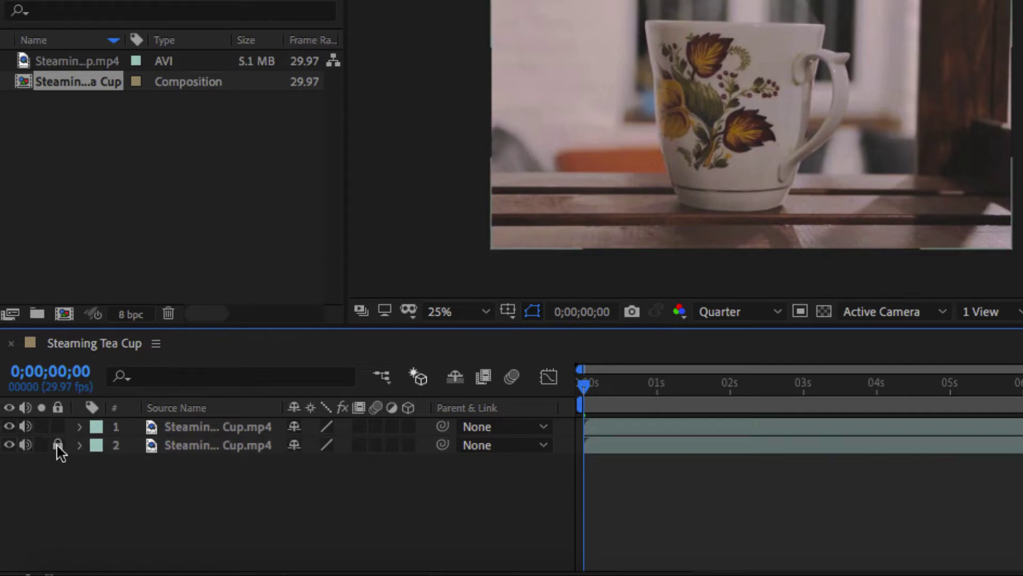
click(9, 445)
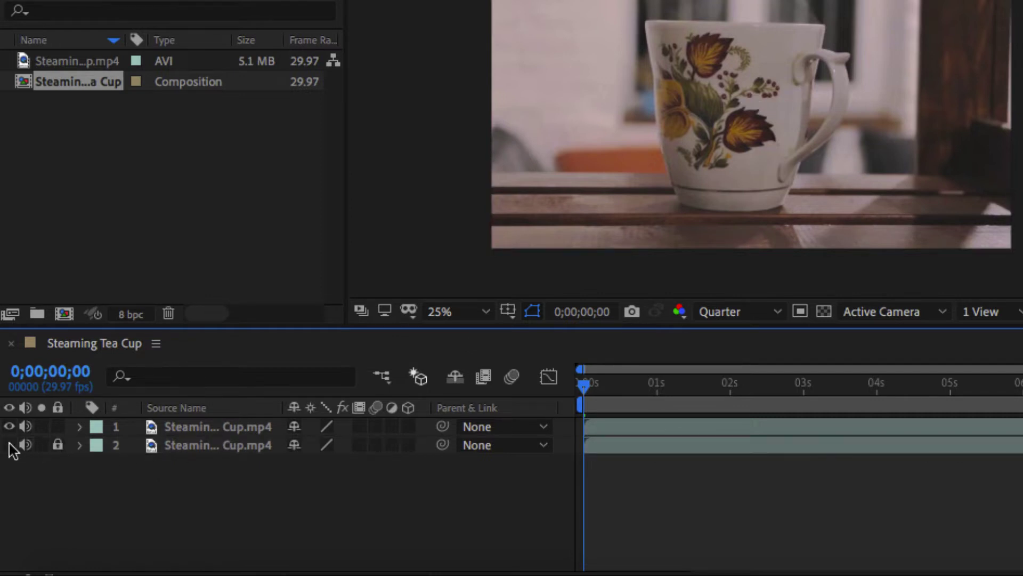
- Open the upper Steaming Tea Cup.mp4 layer in its own layer viewer and activate the Roto Brush tool
click(186, 431)
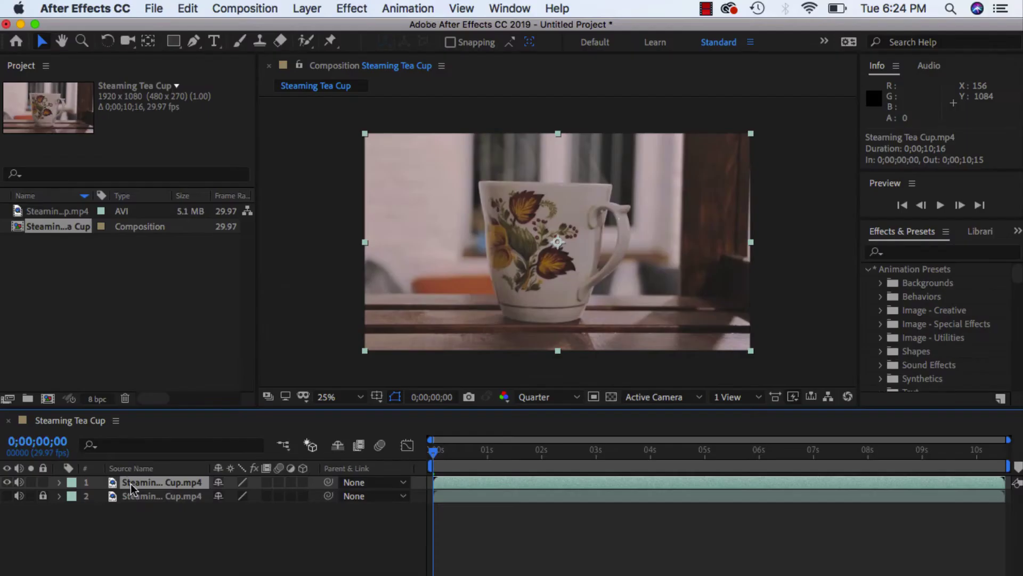
double_click(175, 428)
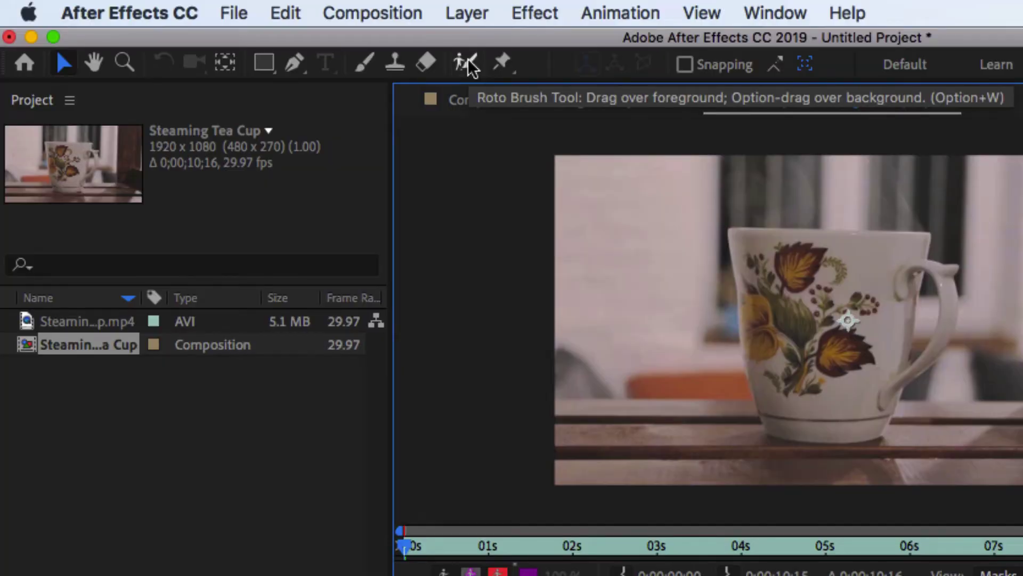
mouse_move(469, 61)
mouse_down()
mouse_move(553, 68)
mouse_move(509, 68)
mouse_move(530, 64)
mouse_up()
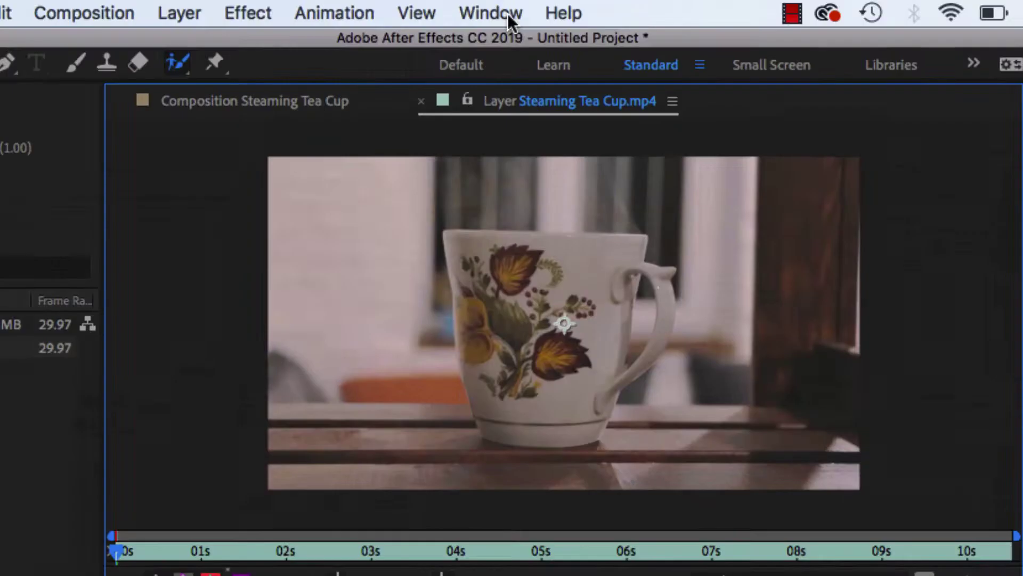
- Display the brush settings and set the brush diameter to 30 px
click(517, 8)
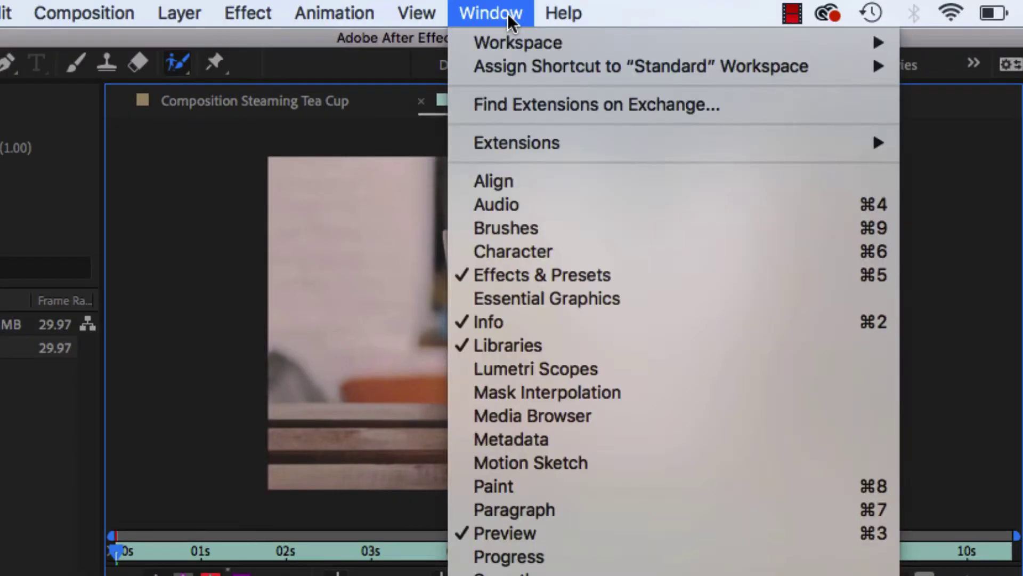
click(535, 228)
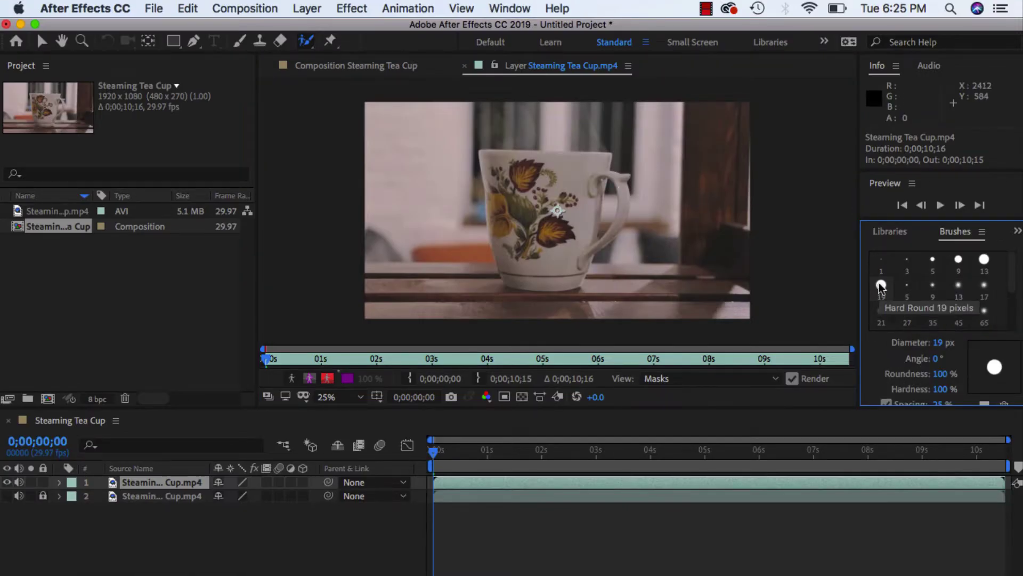
click(940, 345)
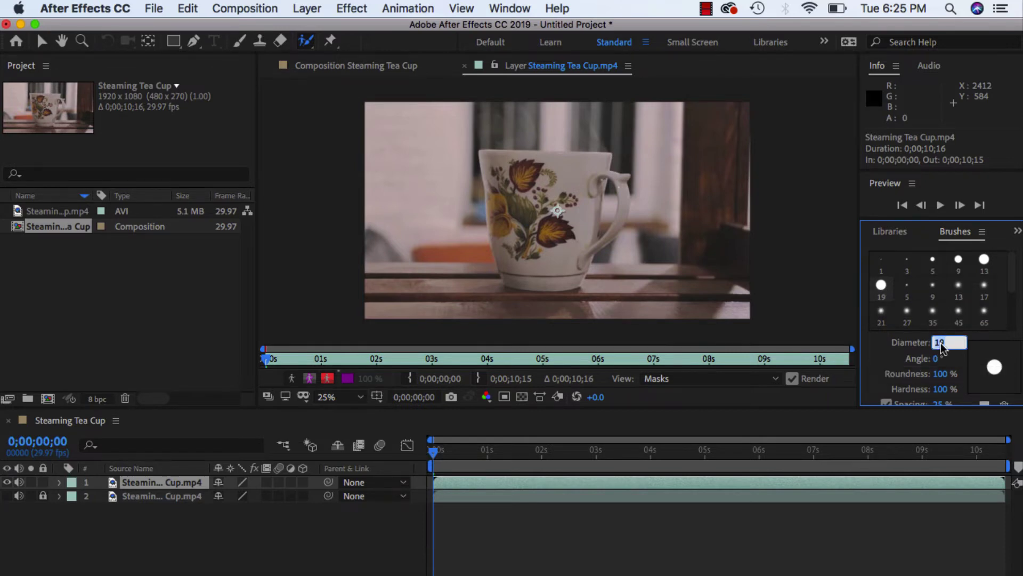
text(30)
key(Return)
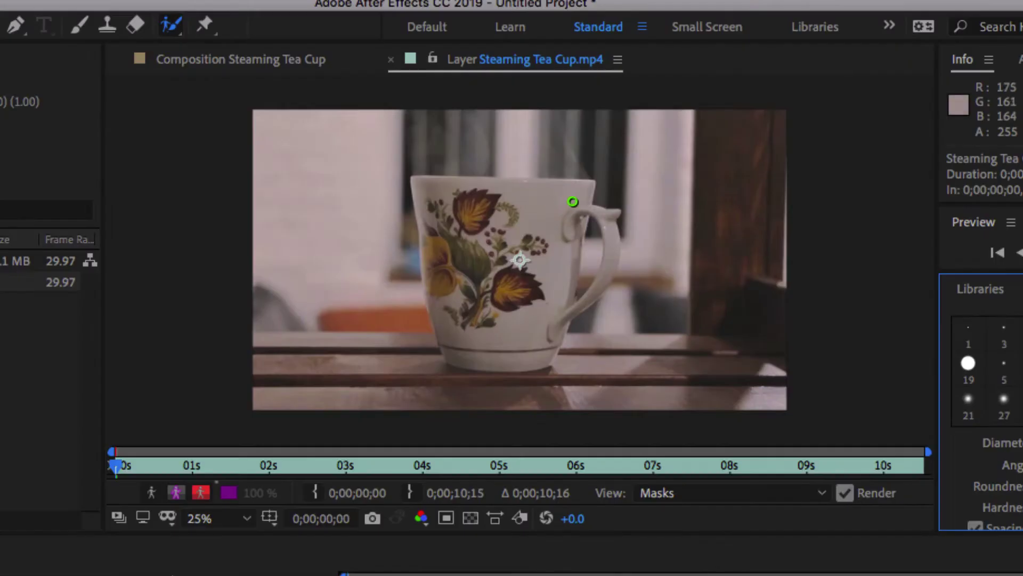
- Paint Roto Brush foreground strokes over the cup's body, base and handle on the first frame
mouse_move(573, 198)
mouse_down()
mouse_move(444, 200)
mouse_move(441, 290)
mouse_move(452, 307)
mouse_move(478, 322)
mouse_move(548, 316)
mouse_move(571, 198)
mouse_up()
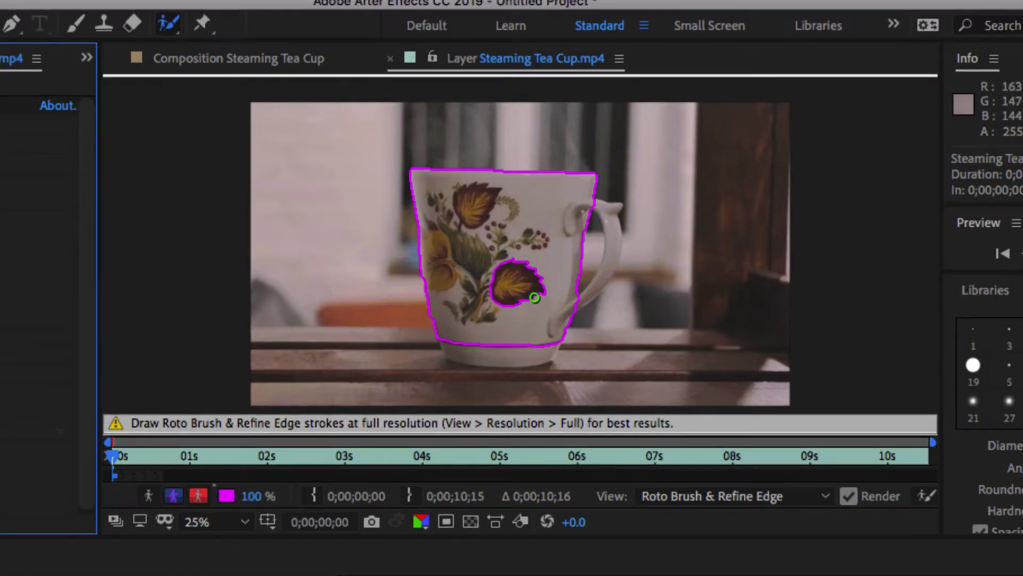
mouse_move(458, 347)
mouse_down()
mouse_move(501, 358)
mouse_move(548, 339)
mouse_up()
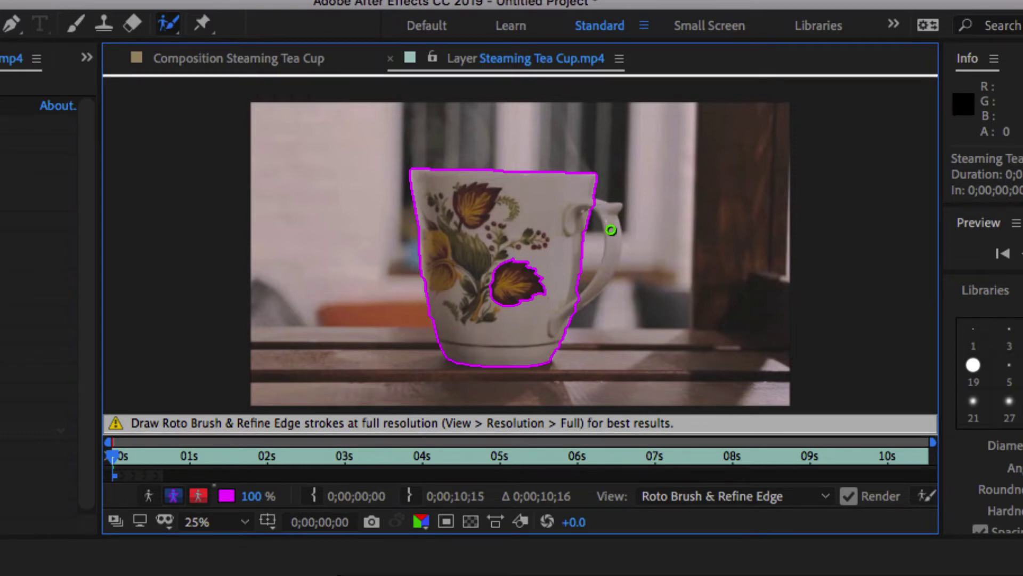
mouse_move(594, 203)
mouse_down()
mouse_move(611, 257)
mouse_move(563, 312)
mouse_up()
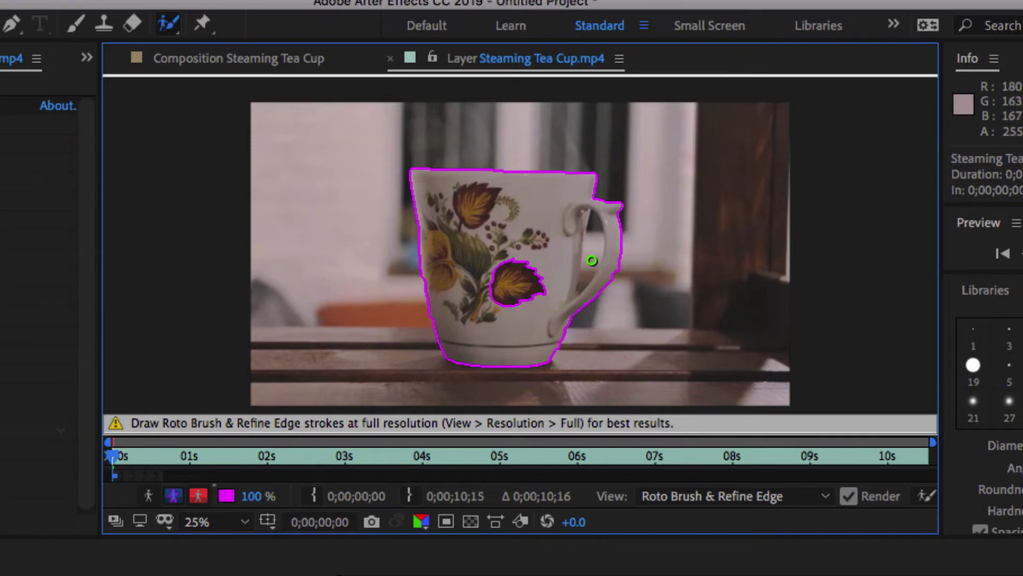
- Exclude the gap inside the handle from the Roto Brush selection and include the lower leaf decoration on the cup
key(alt)
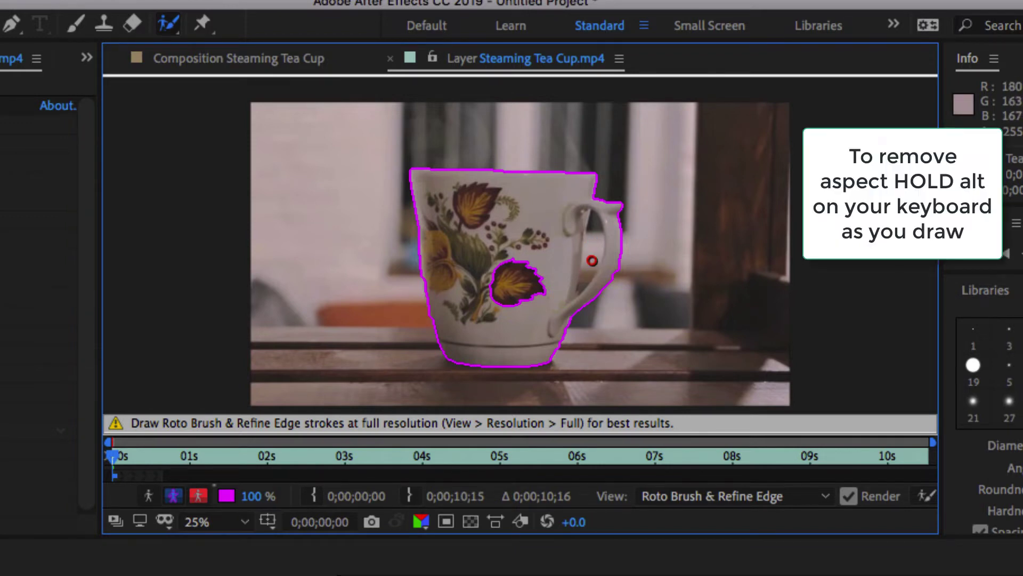
drag(585, 280, 595, 230)
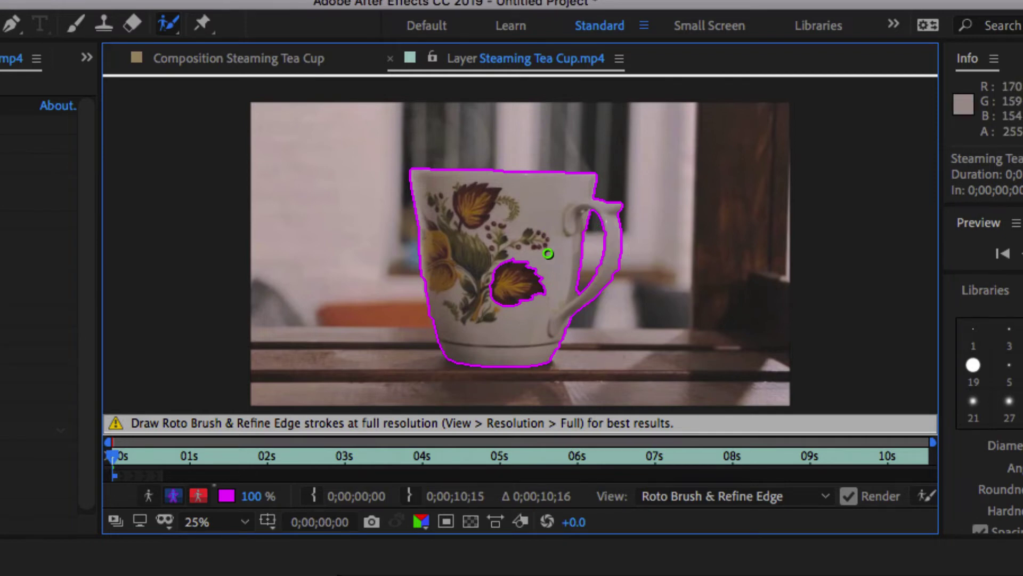
mouse_move(548, 253)
mouse_down()
mouse_move(493, 247)
mouse_move(472, 273)
mouse_move(473, 307)
mouse_move(489, 330)
mouse_move(522, 326)
mouse_move(555, 301)
mouse_move(550, 257)
mouse_up()
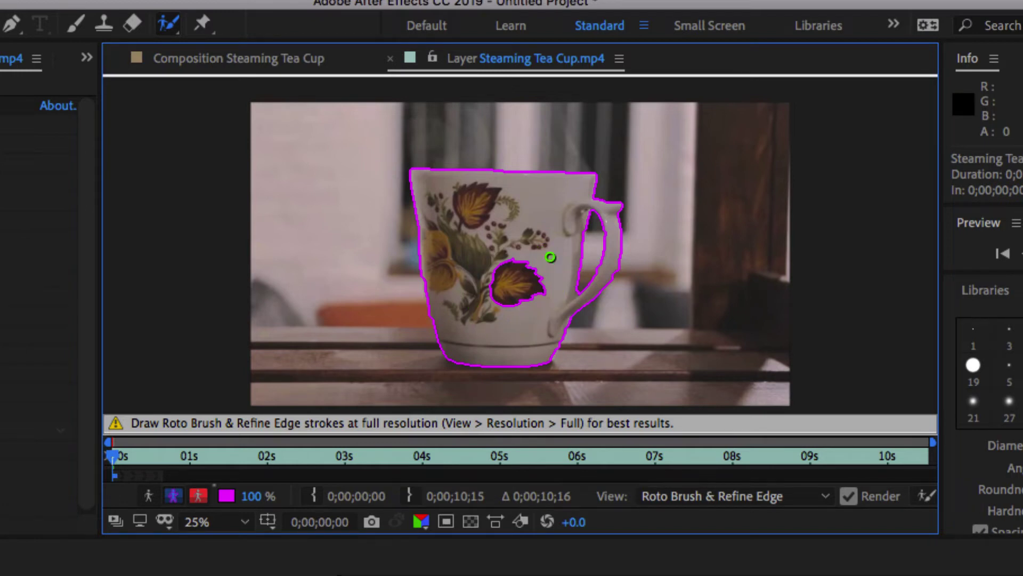
mouse_move(550, 257)
mouse_down()
mouse_move(506, 283)
mouse_move(475, 327)
mouse_move(488, 331)
mouse_up()
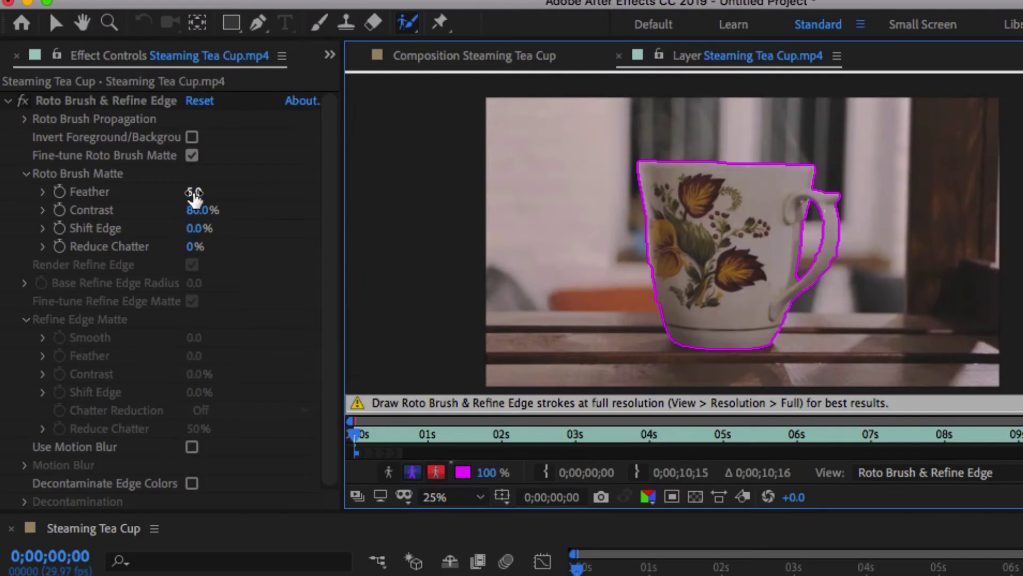
- Set the Roto Brush Matte feather to 20 and extend the Roto Brush span to the end of the clip
click(145, 168)
text(20)
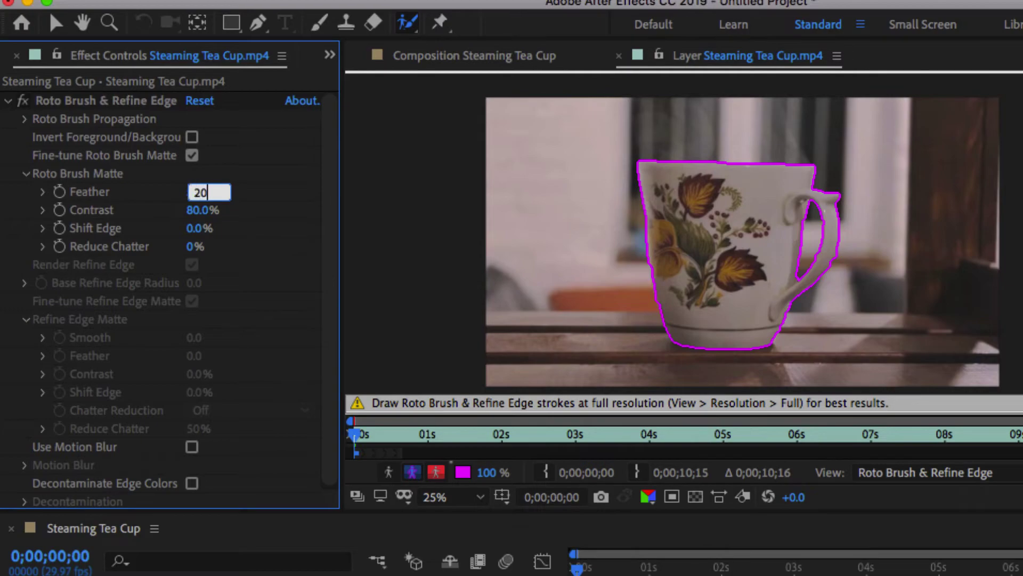
key(Return)
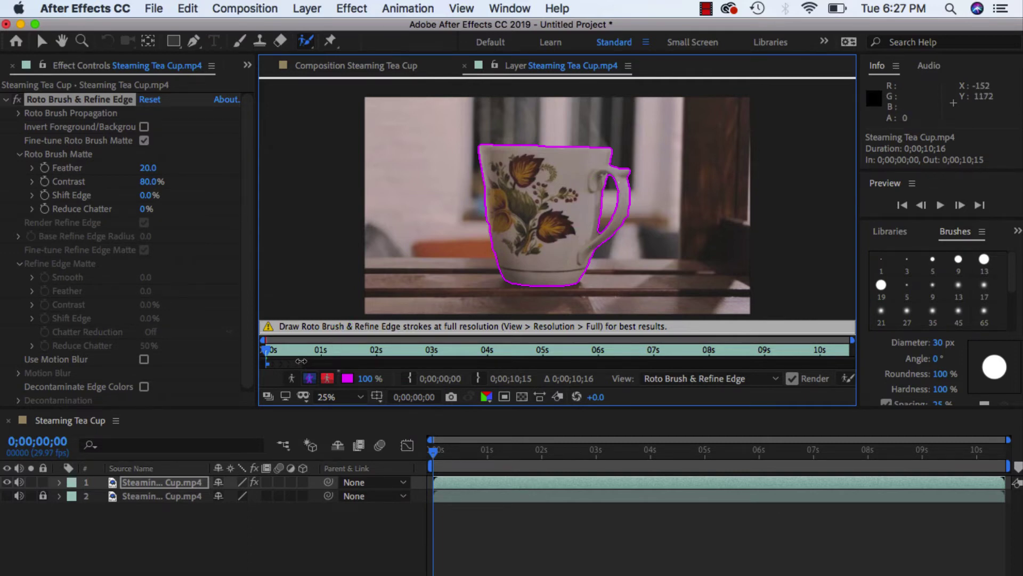
drag(301, 361, 836, 338)
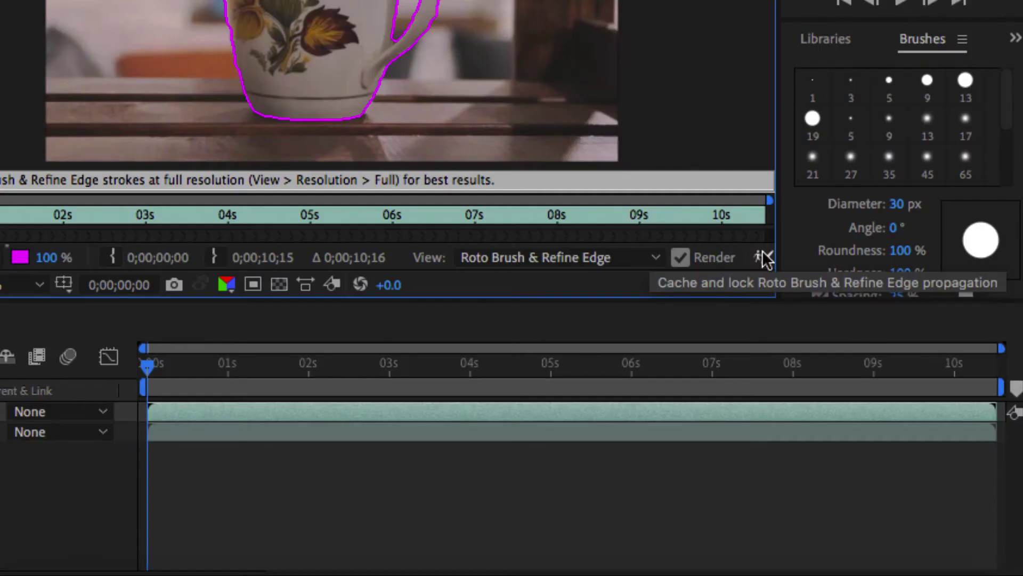
- Freeze the Roto Brush & Refine Edge propagation and unfreeze it for further editing
click(764, 258)
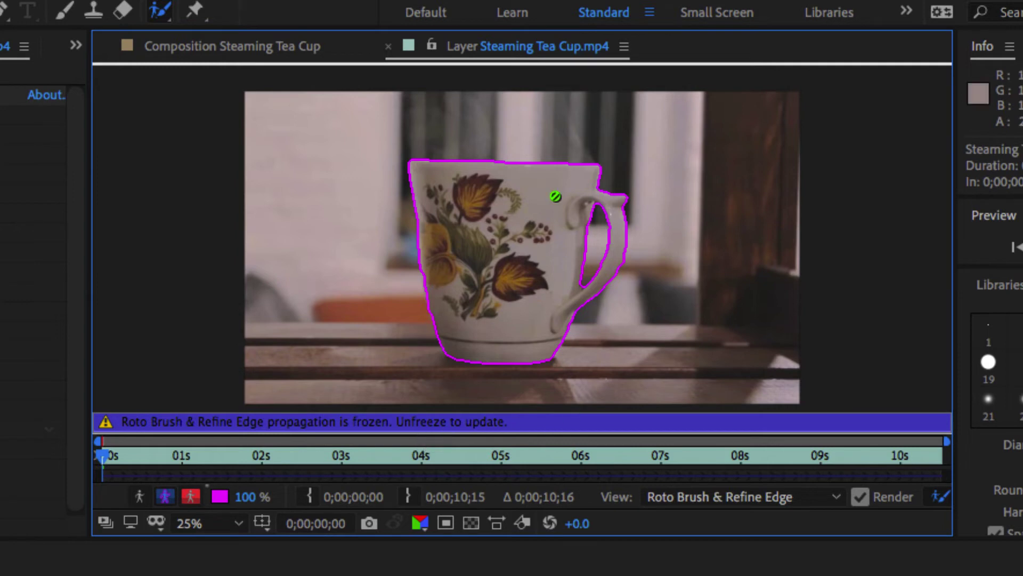
click(939, 498)
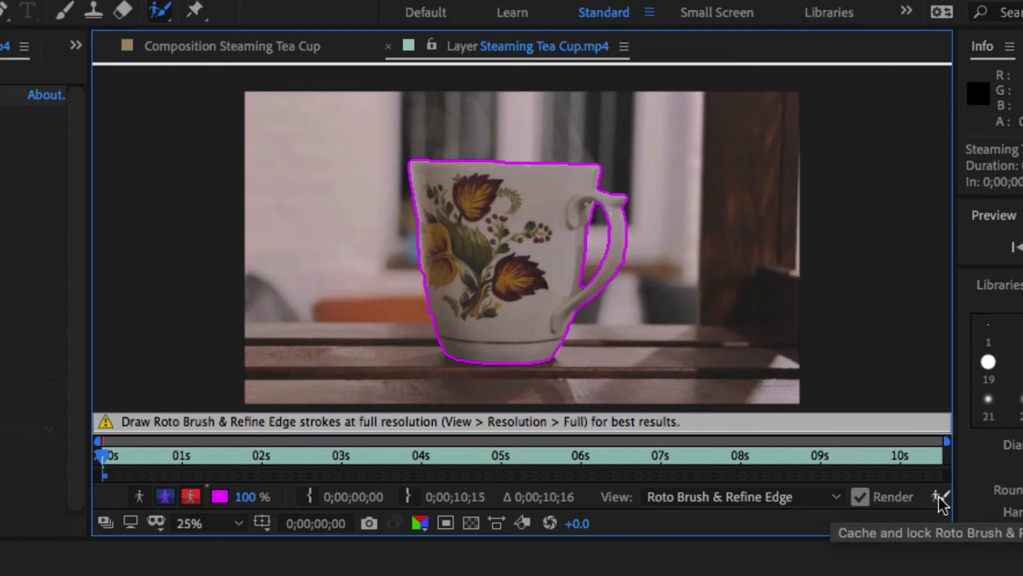
click(939, 498)
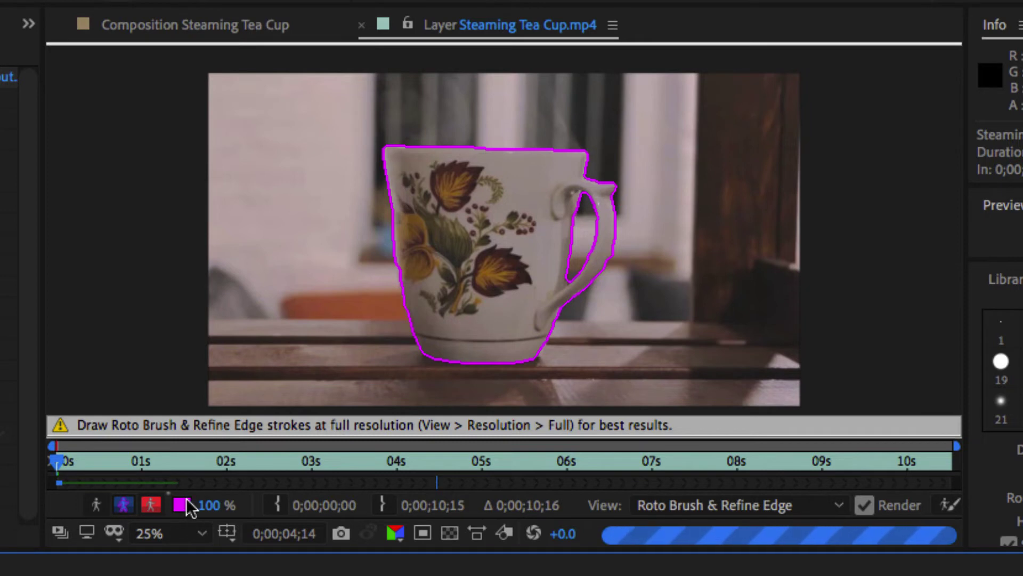
- Show the red alpha overlay and correct the selection at 0;00;04;14, adding the cup's missing edge and handle and excluding the spill above the rim
click(151, 507)
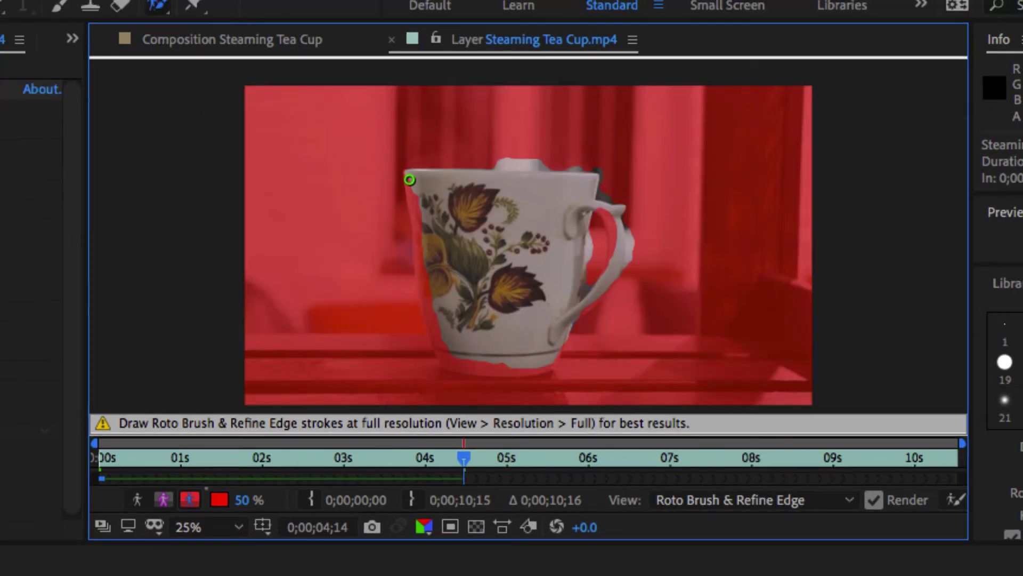
mouse_move(408, 183)
mouse_down()
mouse_move(450, 356)
mouse_move(504, 371)
mouse_move(533, 367)
mouse_move(552, 346)
mouse_up()
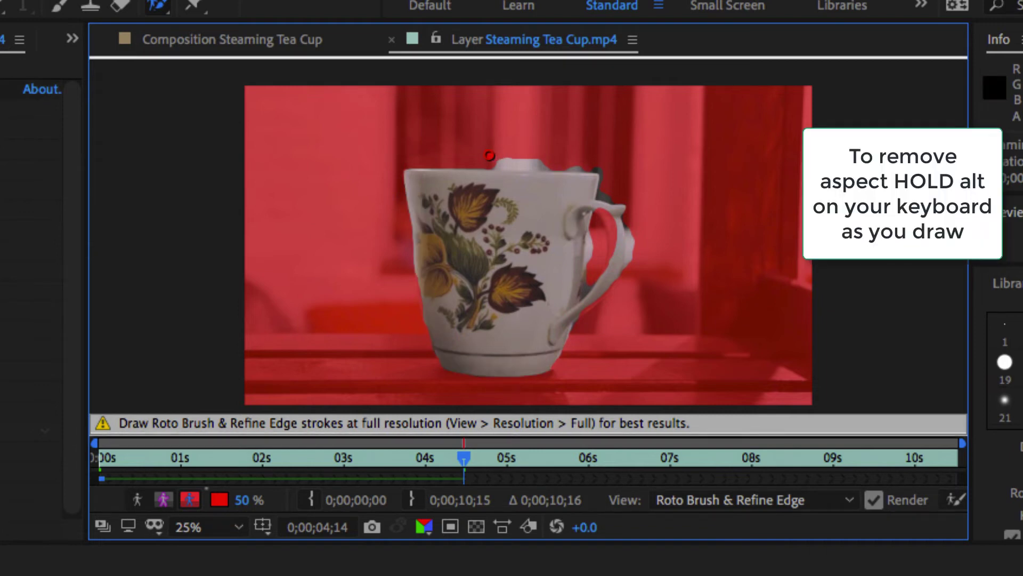
drag(508, 160, 616, 169)
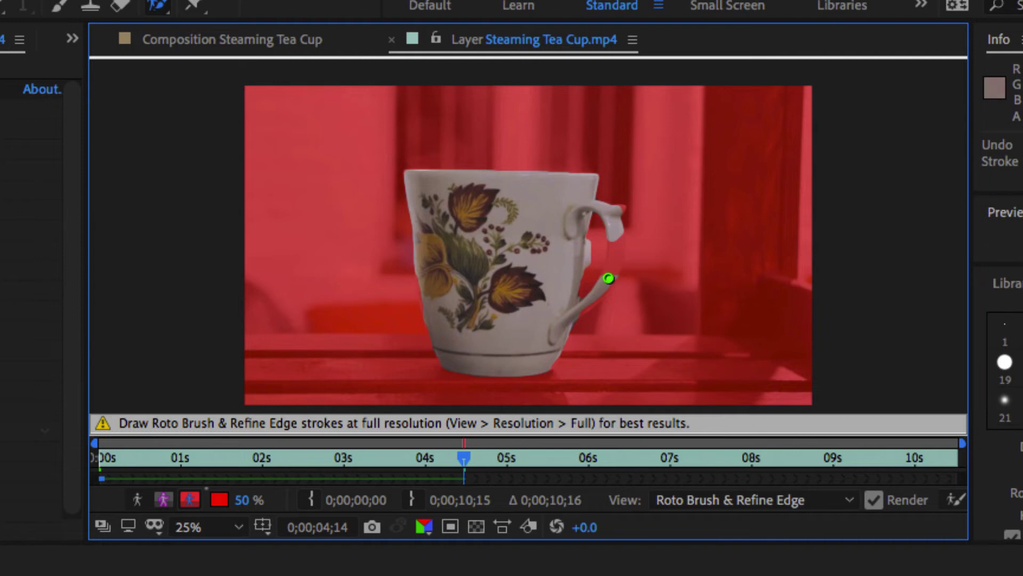
drag(609, 278, 616, 243)
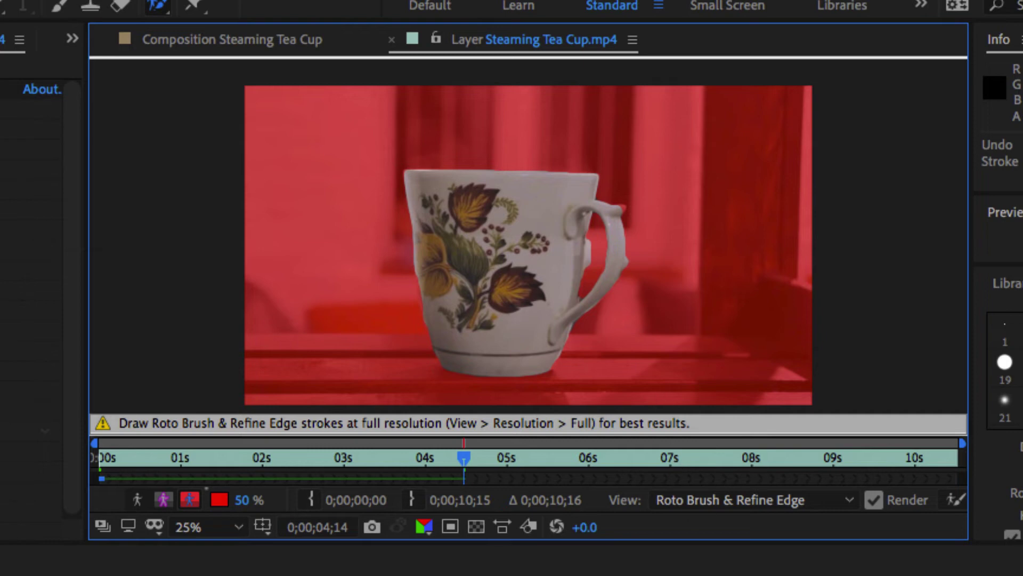
- Correct the selection at 0;00;03;09, including the cup's side and base and excluding the tabletop, side spill and bulge above the rim
click(512, 563)
drag(512, 570, 439, 570)
mouse_move(415, 184)
mouse_down()
mouse_move(445, 361)
mouse_move(531, 371)
mouse_move(551, 348)
mouse_up()
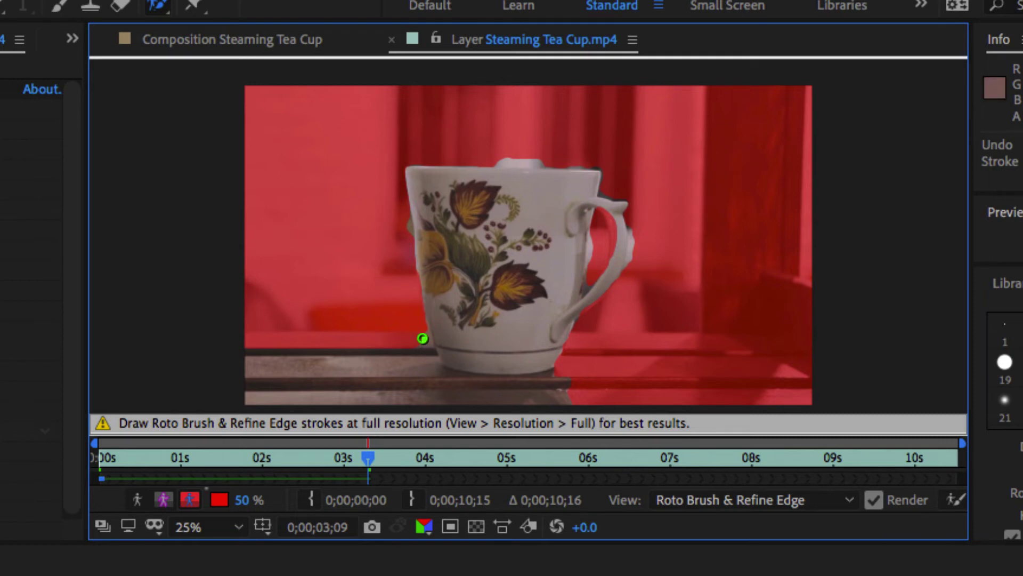
mouse_move(421, 327)
mouse_down()
mouse_move(437, 369)
mouse_move(464, 381)
mouse_move(591, 380)
mouse_move(614, 432)
mouse_up()
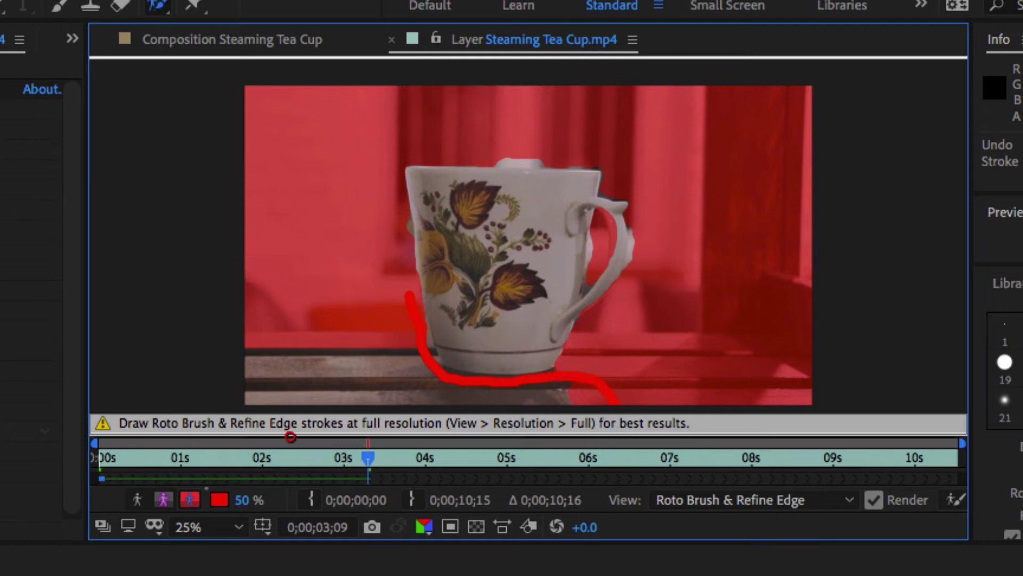
mouse_move(237, 247)
mouse_down()
mouse_move(379, 258)
mouse_move(411, 290)
mouse_up()
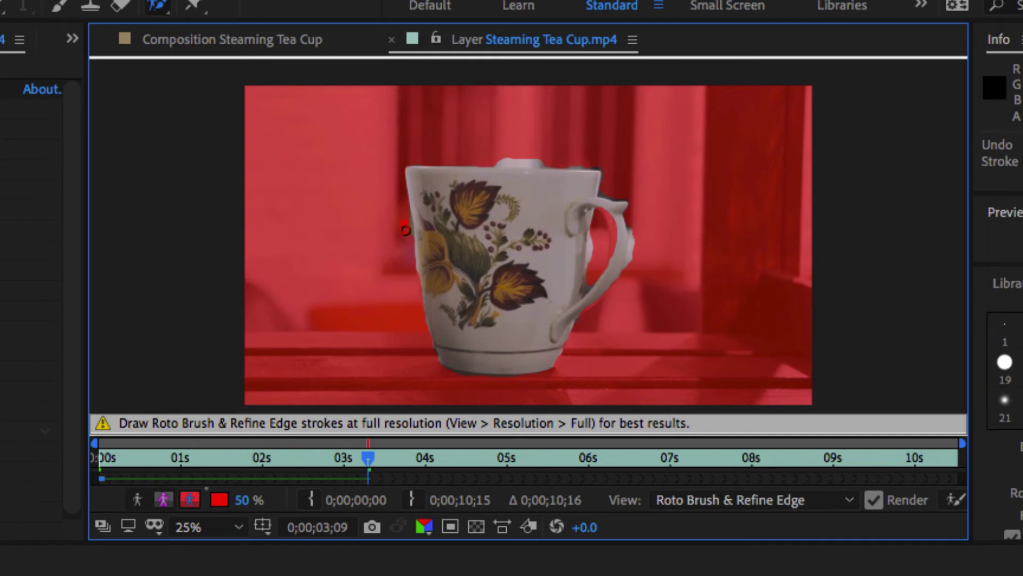
mouse_move(489, 155)
mouse_down()
mouse_move(560, 159)
mouse_move(515, 153)
mouse_up()
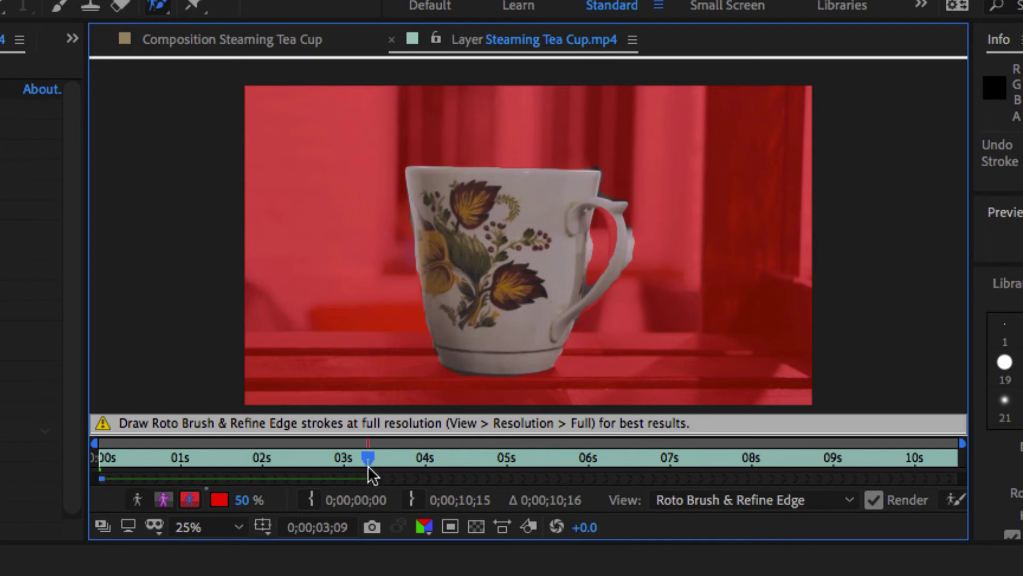
- Freeze the Roto Brush & Refine Edge propagation for the corrected cup selection
click(956, 499)
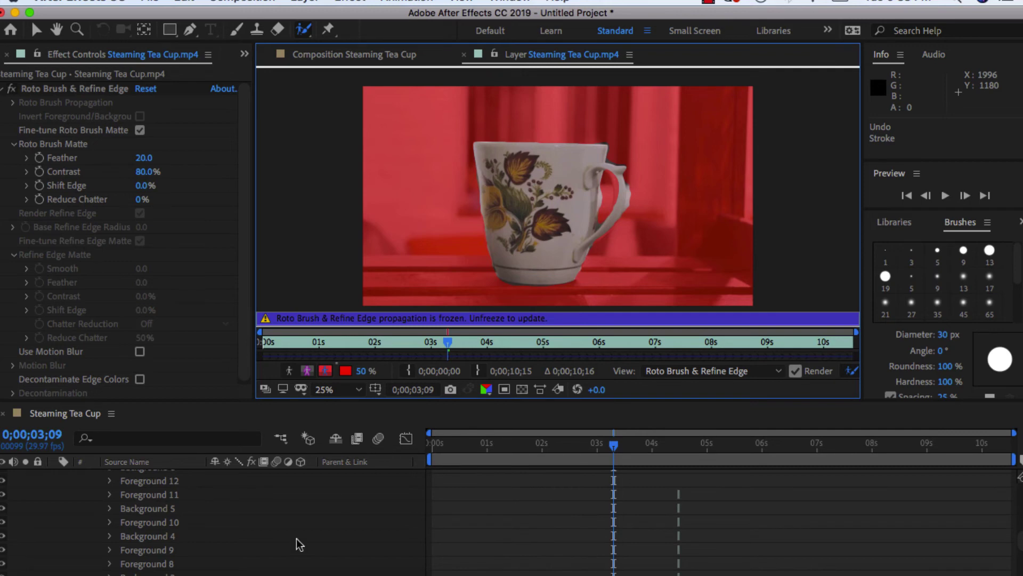
scroll(299, 544, up, 10)
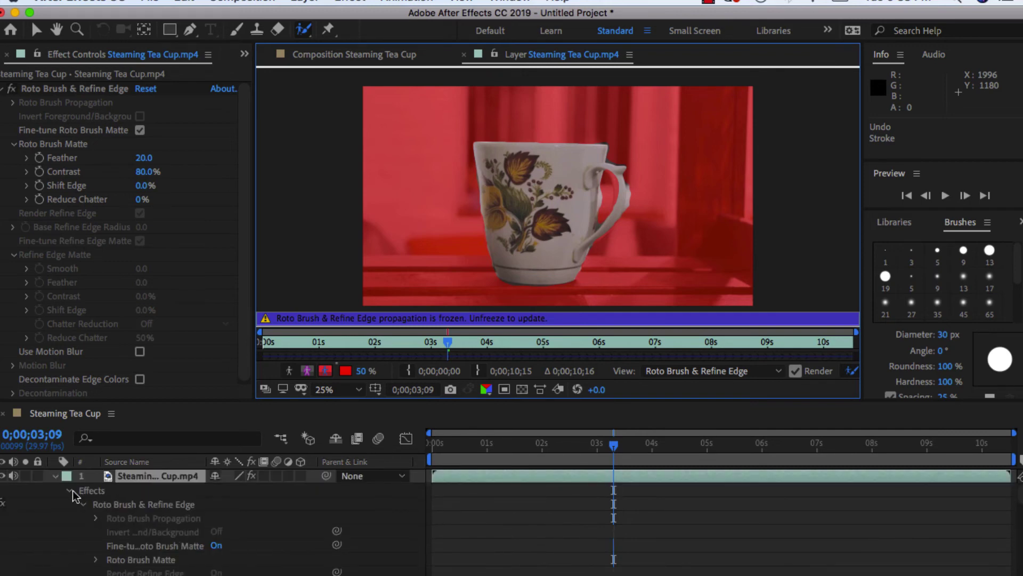
- Collapse the upper layer's properties and close its layer view to return to the composition view
click(55, 476)
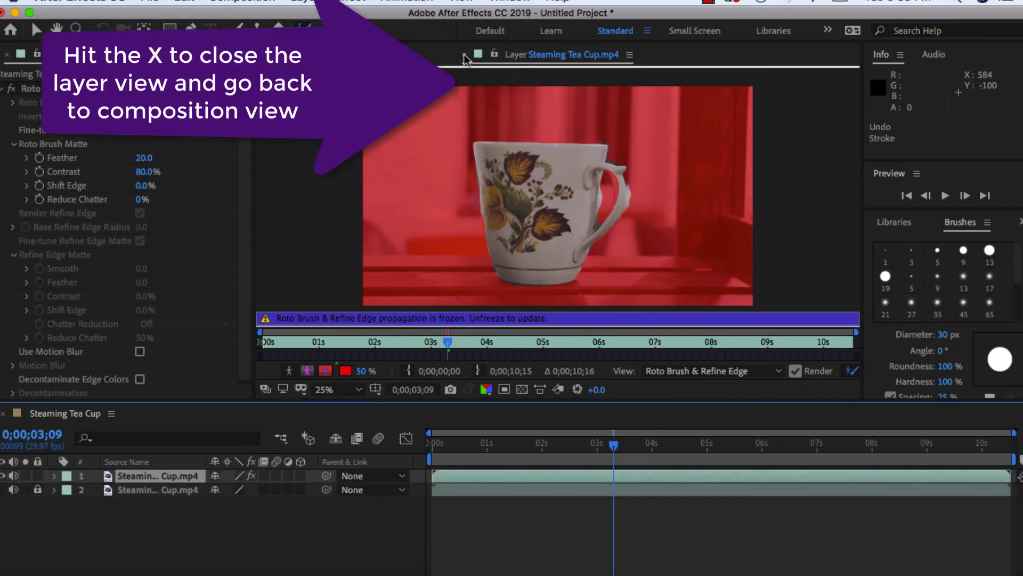
click(464, 54)
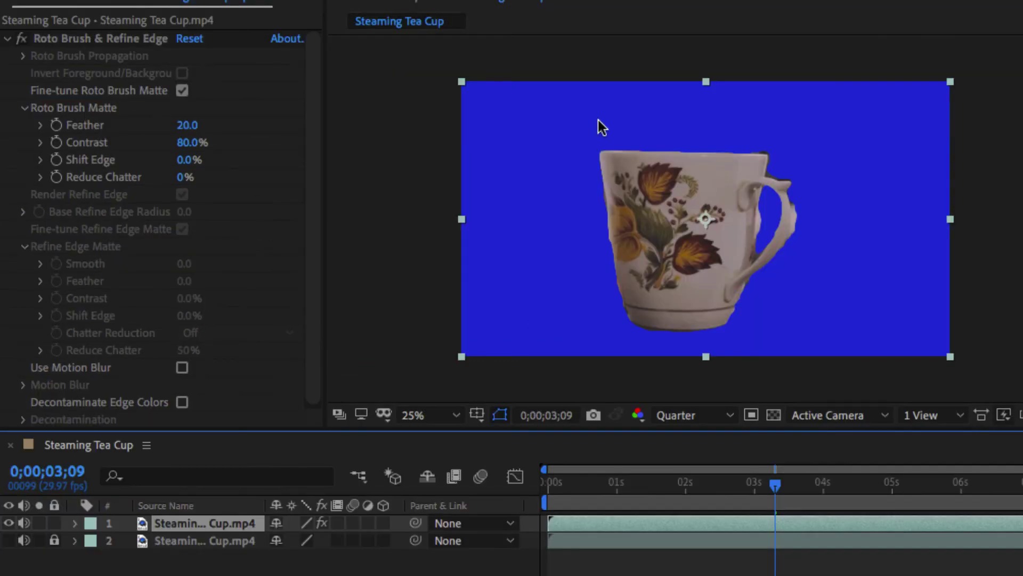
- Toggle the visibility of the lower video layer to compare the cup cutout with and without the original footage
click(8, 541)
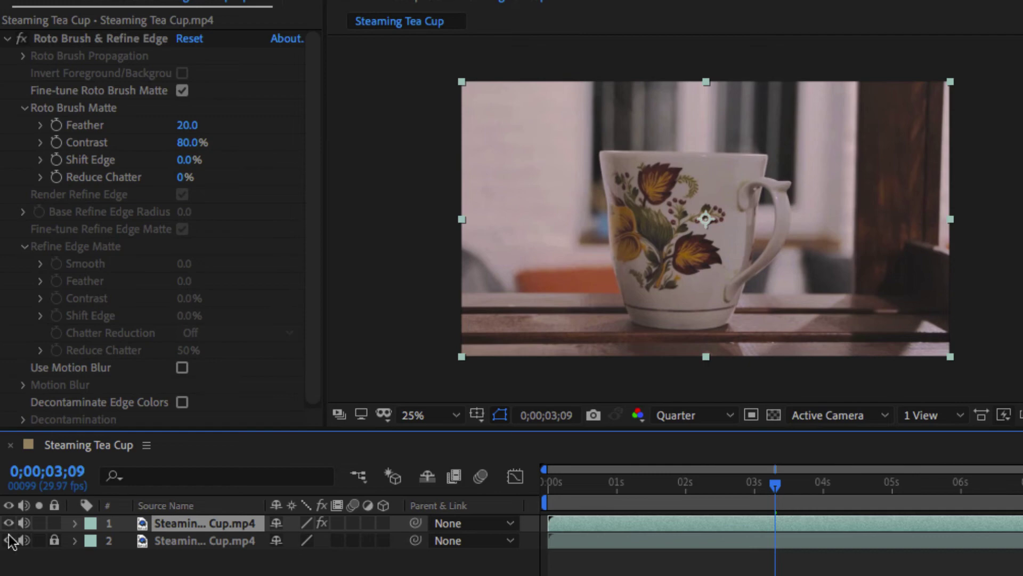
click(8, 540)
click(8, 541)
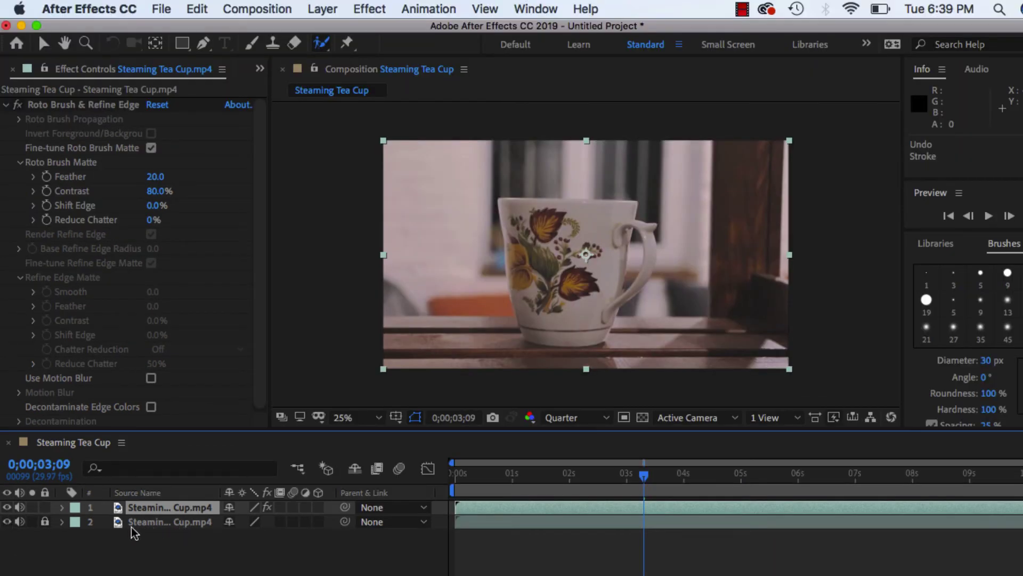
click(7, 522)
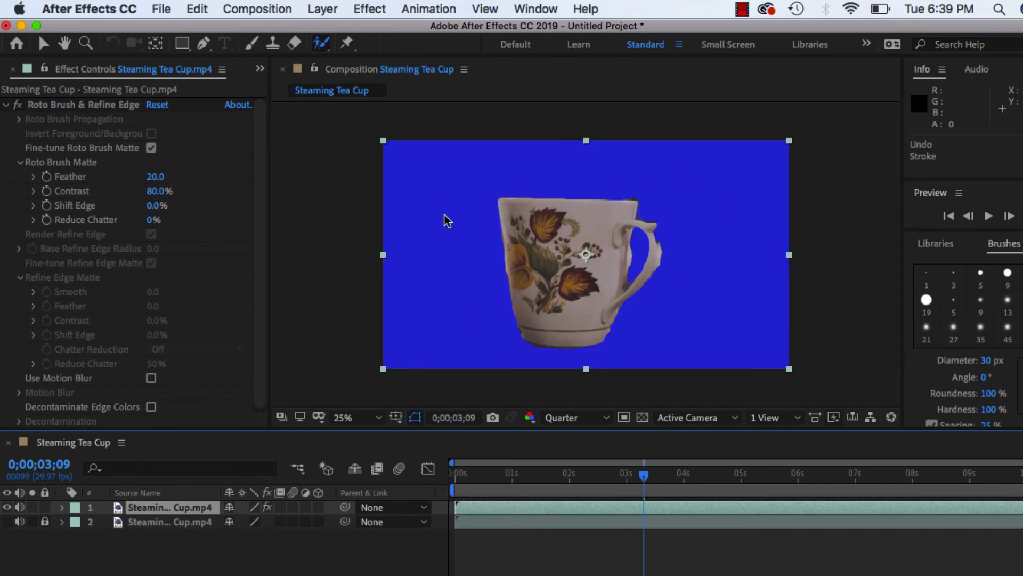
- Change the composition's background color to near-black 030303 in the composition settings
click(282, 10)
click(330, 54)
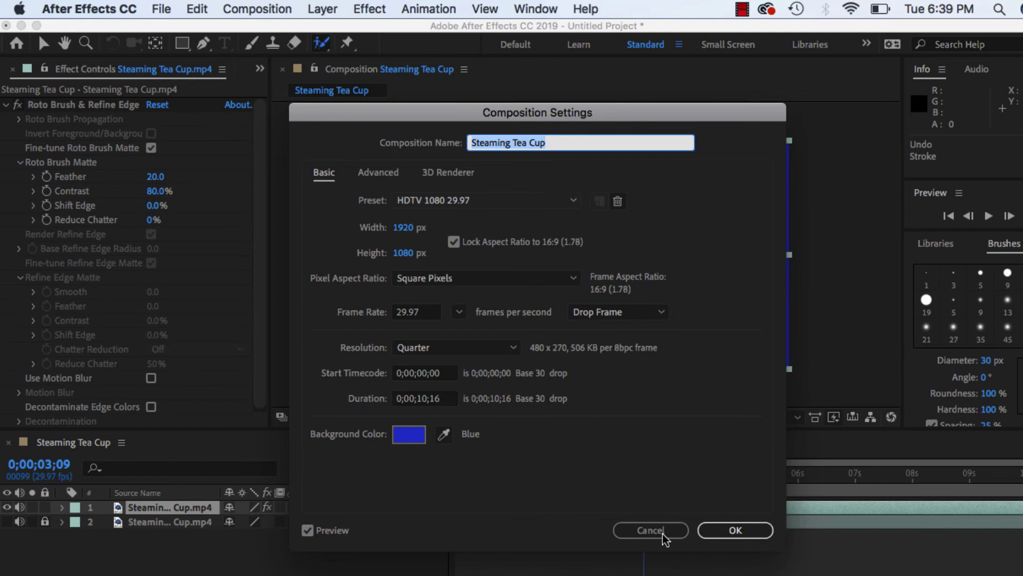
click(416, 438)
click(409, 432)
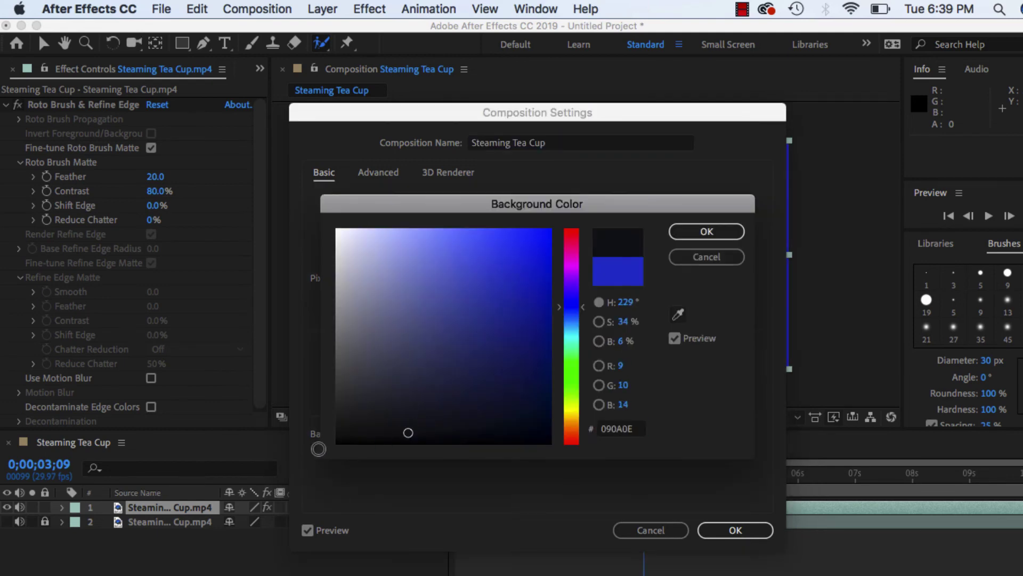
click(339, 440)
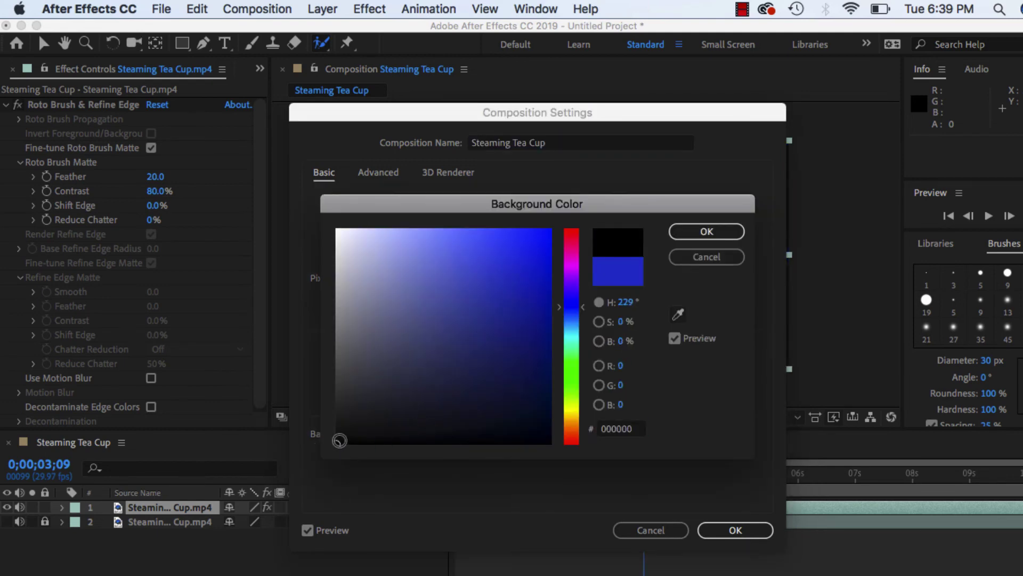
click(734, 224)
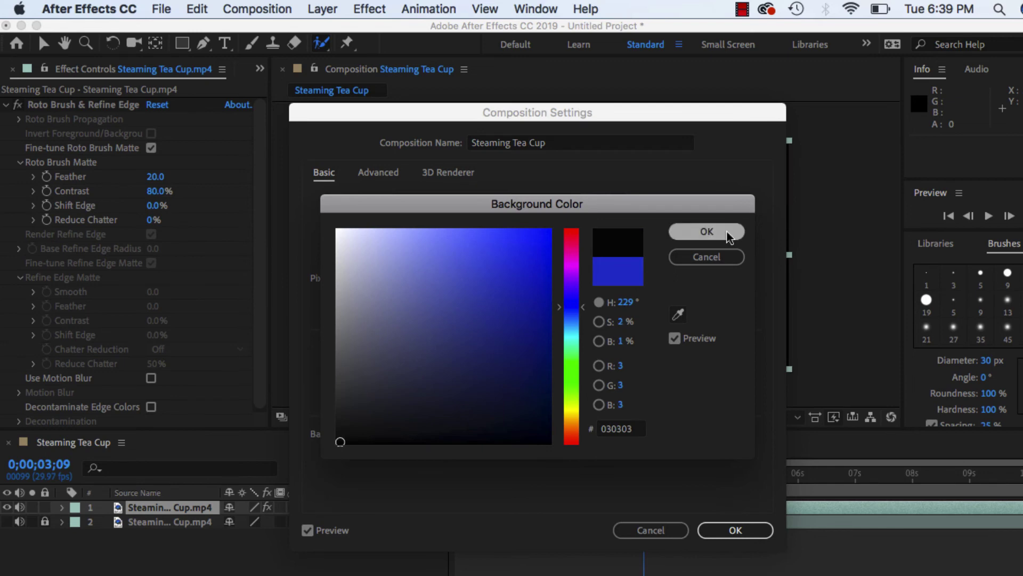
click(730, 533)
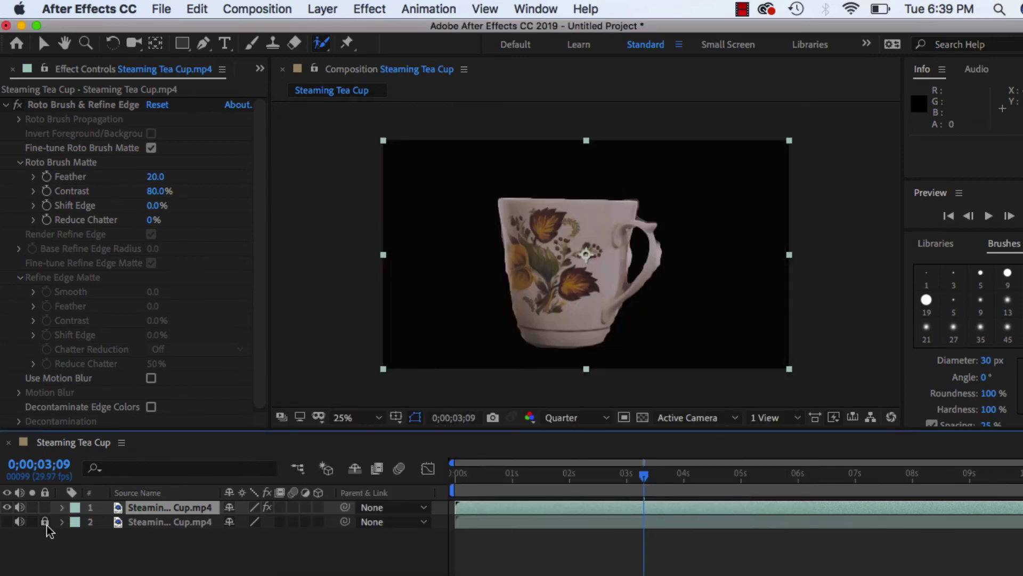
- Make the lower video layer visible and select it, keeping the composition view open
click(6, 521)
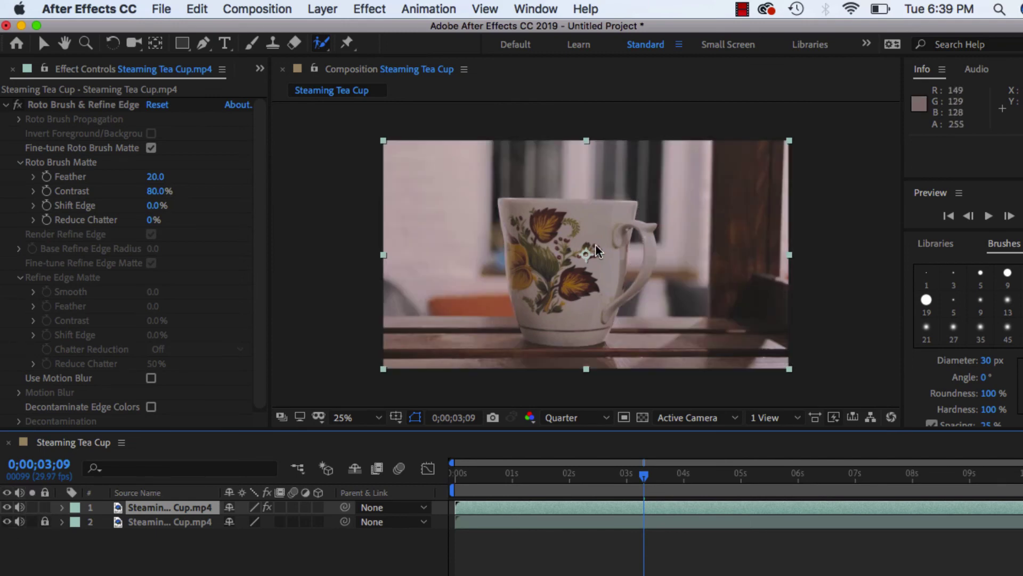
click(190, 521)
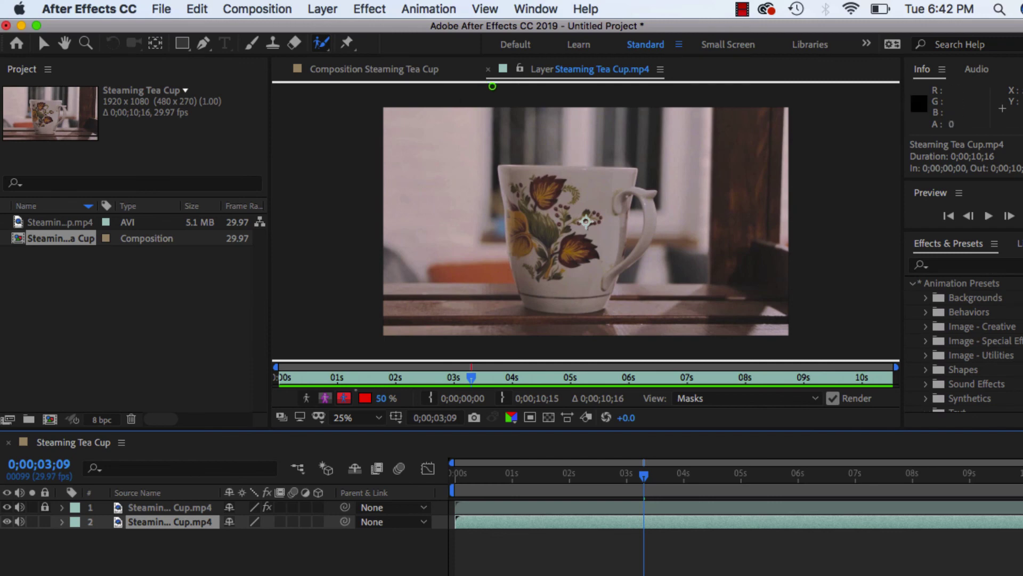
click(488, 69)
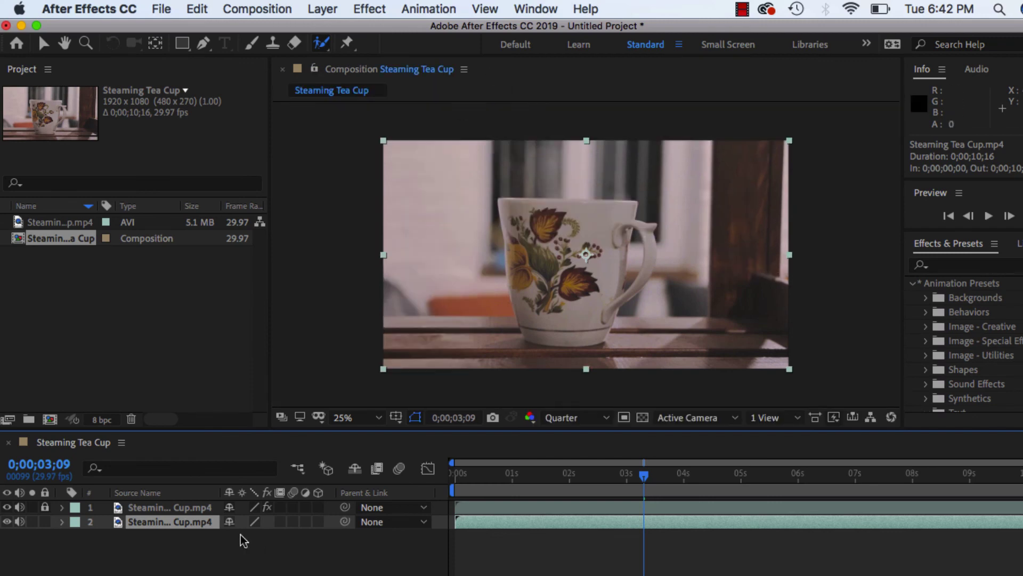
- Apply the Hue/Saturation color correction effect to the lower video layer and set its Master Saturation to -100
right_click(200, 523)
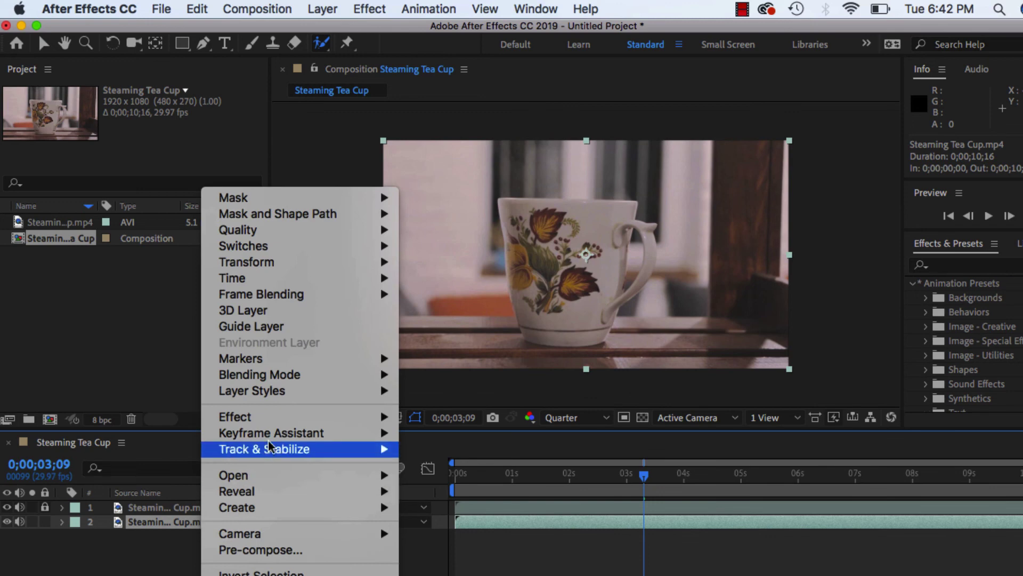
mouse_move(270, 422)
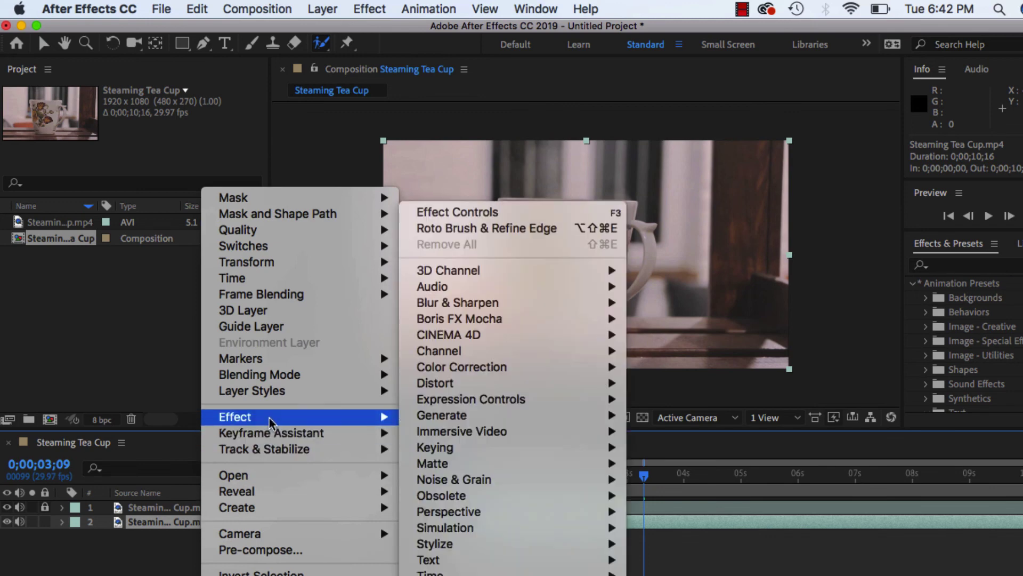
mouse_move(486, 373)
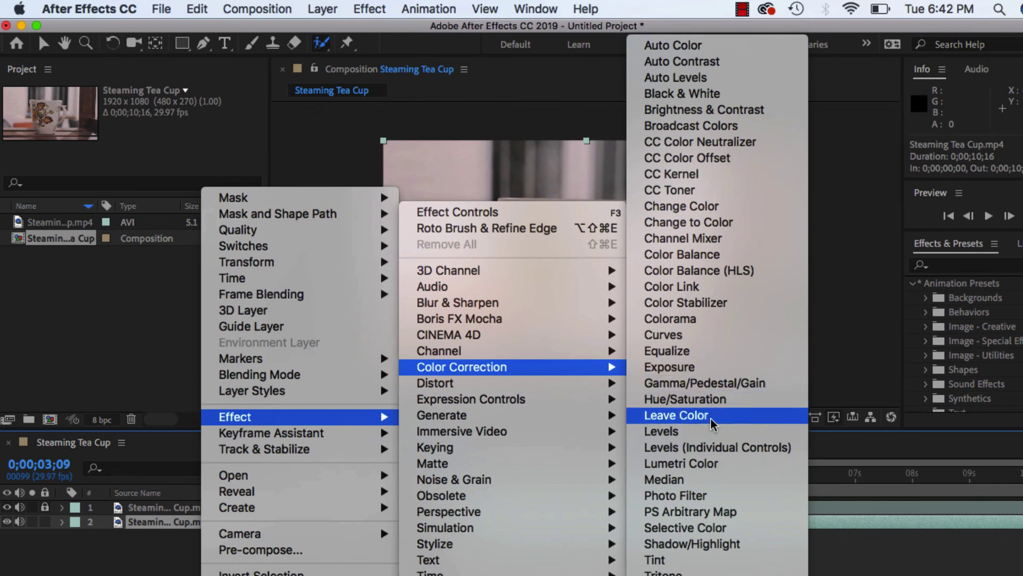
click(729, 402)
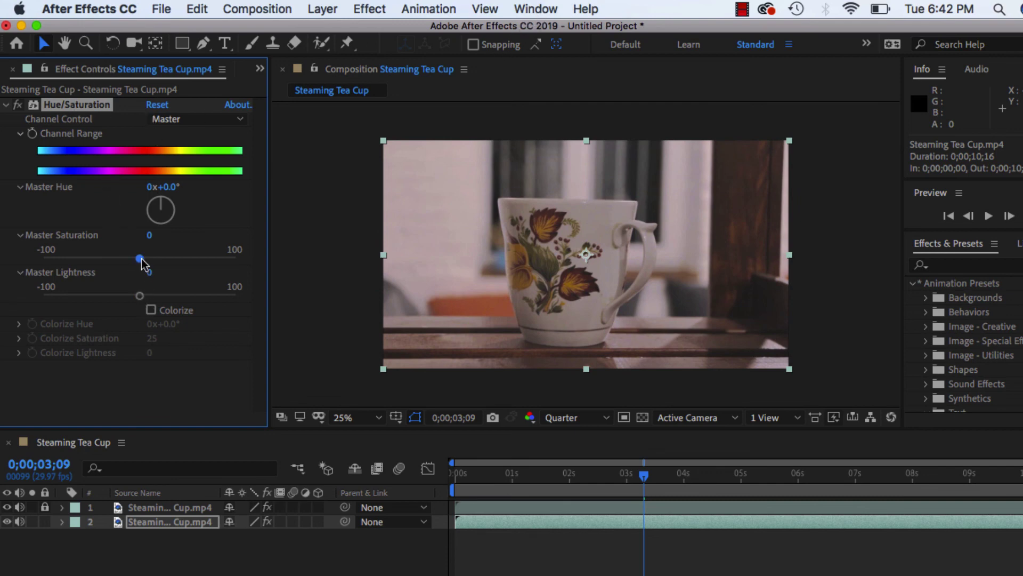
drag(141, 259, 39, 256)
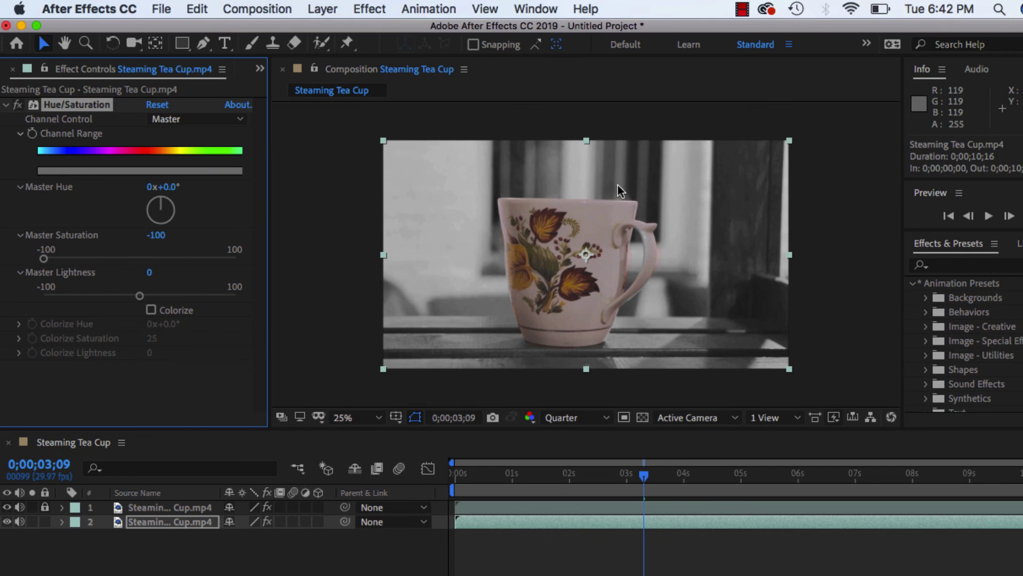
- Move the playhead to 0;00;00;10 and set the lower layer's Master Saturation to -69
drag(644, 478, 475, 478)
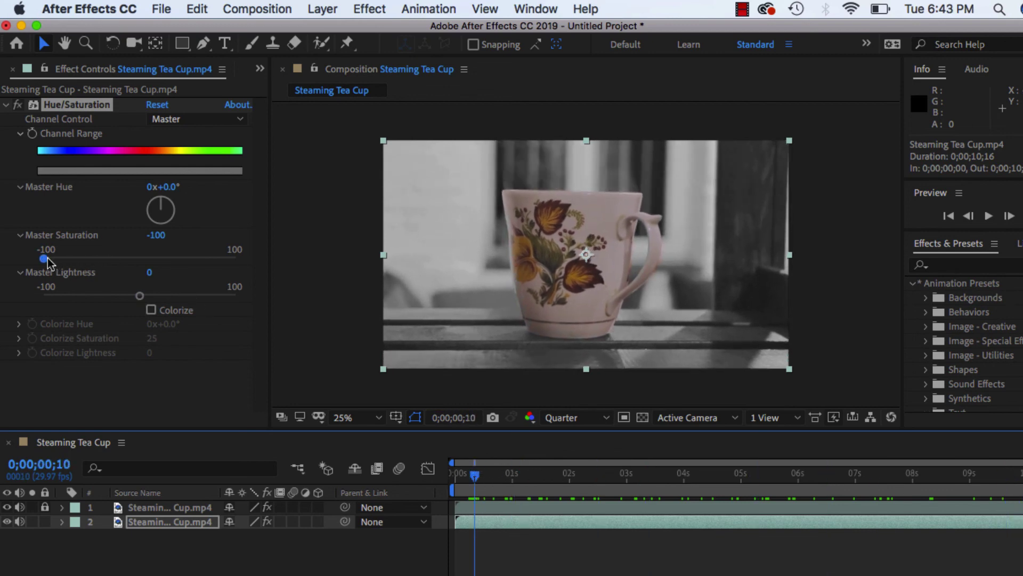
drag(44, 259, 75, 261)
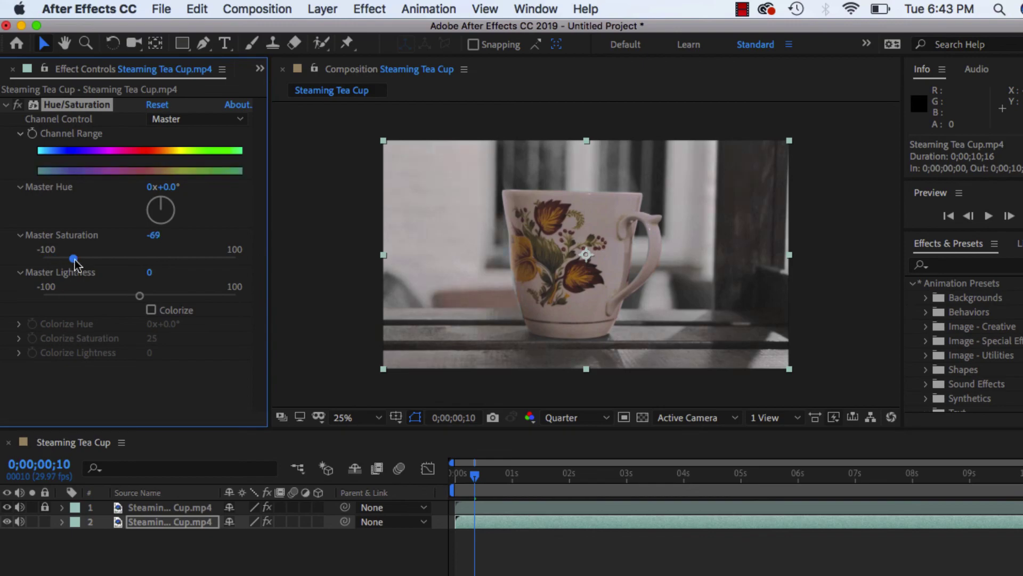